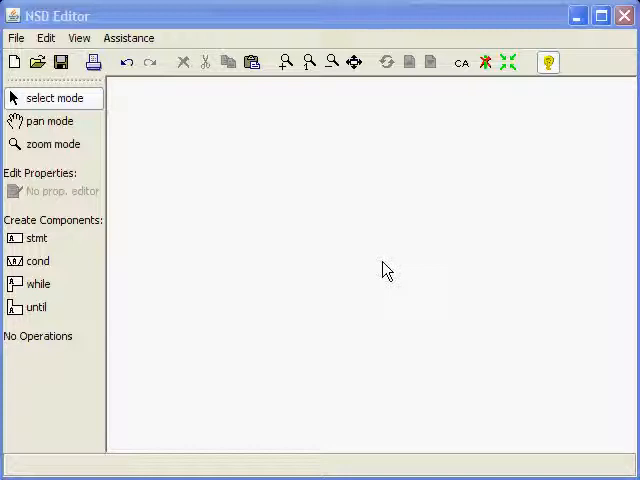
# Draw a condition block with y and n branches near the top of the canvas
pyautogui.click(52, 264)
pyautogui.click(289, 126)
pyautogui.click(486, 156)
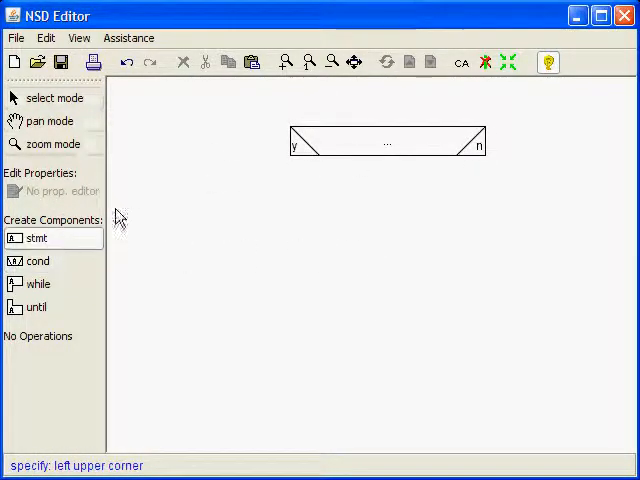
# Draw two separate statement blocks beneath the condition, one under each branch
pyautogui.click(240, 186)
pyautogui.click(369, 240)
pyautogui.click(379, 187)
pyautogui.click(511, 226)
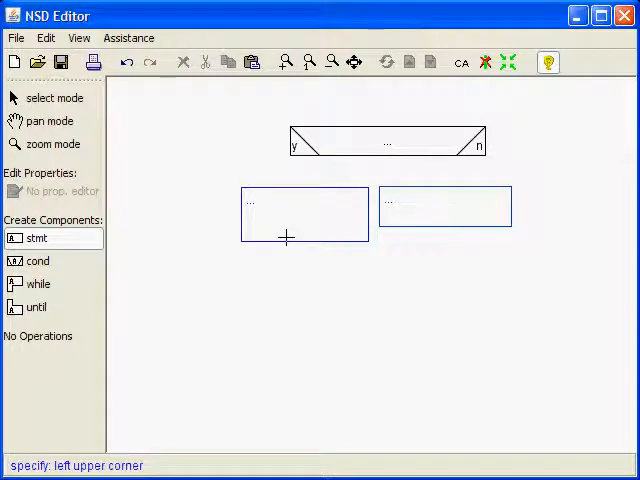
pyautogui.click(60, 98)
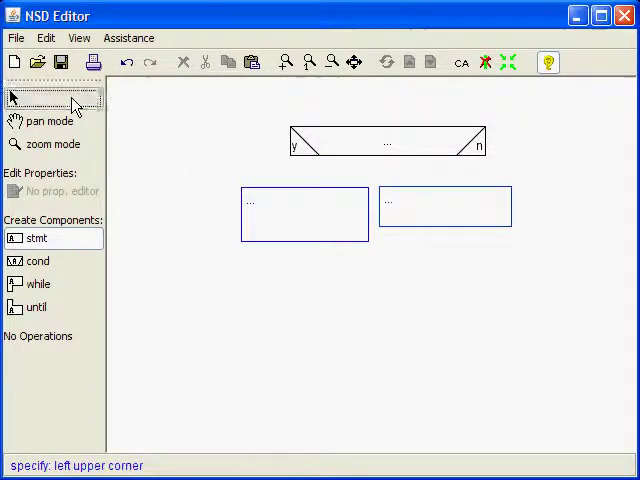
# Move the left and right statements up under the condition's y and n branches
pyautogui.click(266, 200)
pyautogui.moveTo(267, 196); pyautogui.dragTo(312, 152)
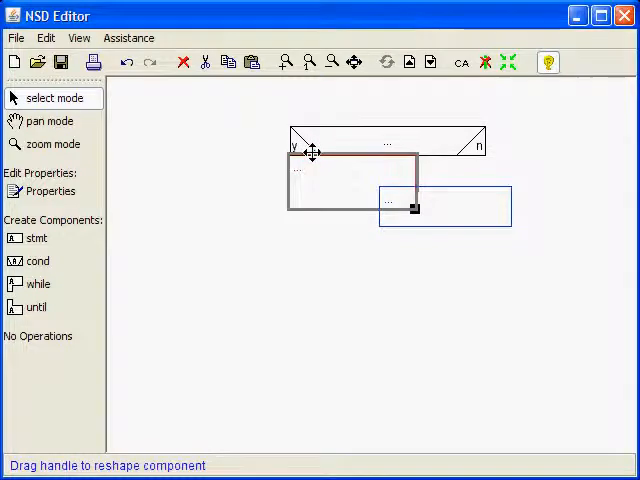
pyautogui.click(448, 245)
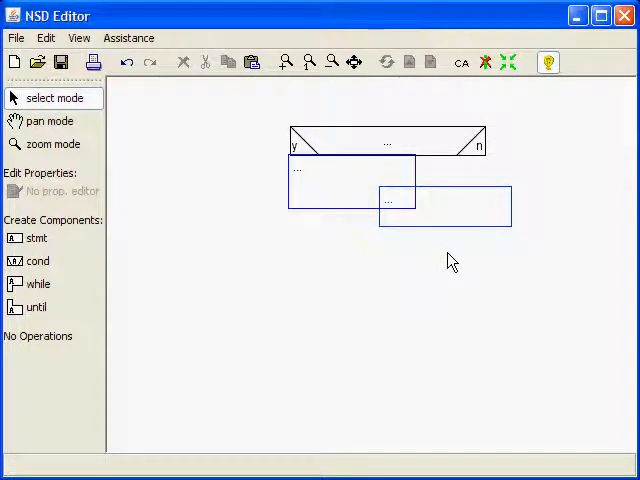
pyautogui.click(444, 201)
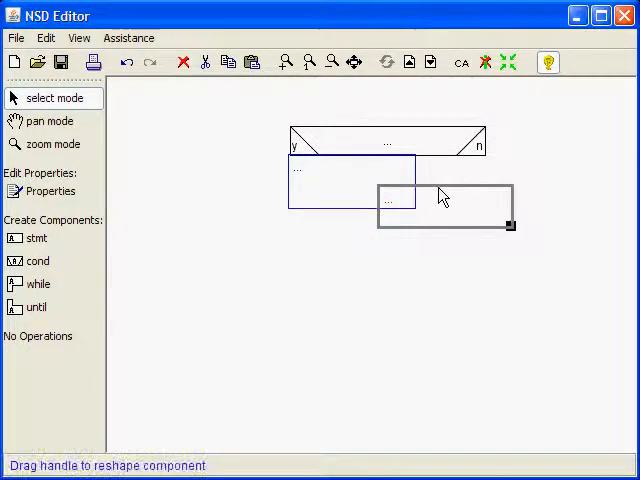
pyautogui.moveTo(440, 196)
pyautogui.mouseDown()
pyautogui.moveTo(460, 180)
pyautogui.moveTo(473, 153)
pyautogui.mouseUp()
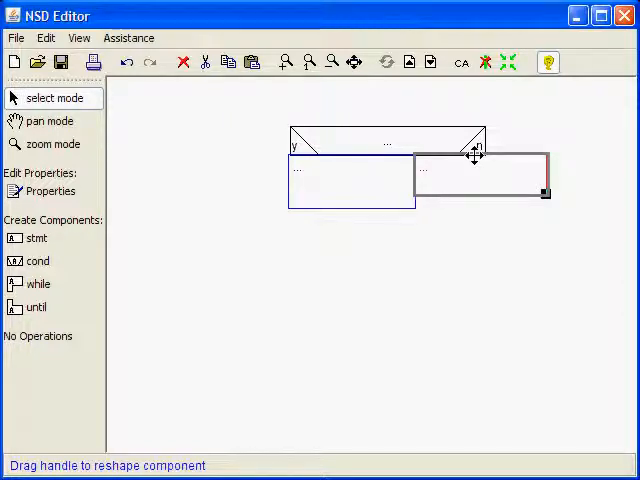
pyautogui.click(537, 276)
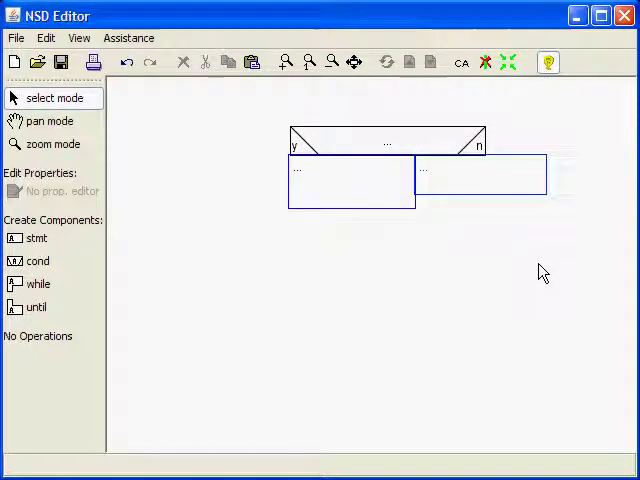
# Stretch the right statement to match the left and widen the condition to span both
pyautogui.click(547, 195)
pyautogui.moveTo(547, 196); pyautogui.dragTo(547, 206)
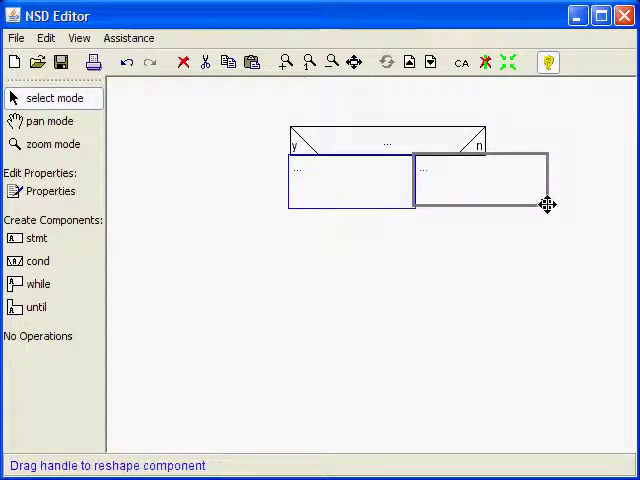
pyautogui.click(481, 156)
pyautogui.moveTo(483, 157); pyautogui.dragTo(540, 151)
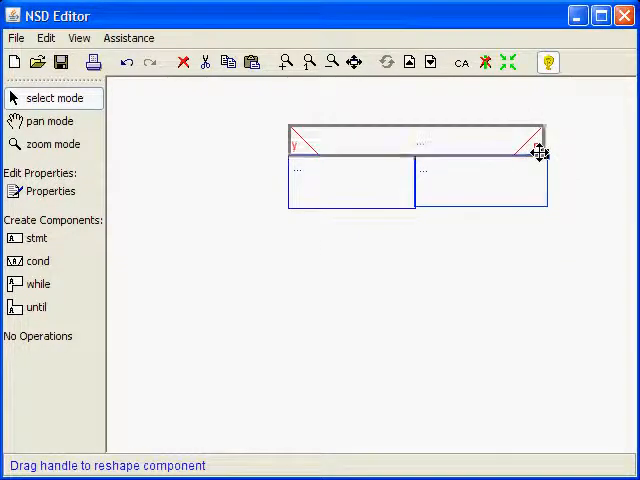
pyautogui.click(471, 281)
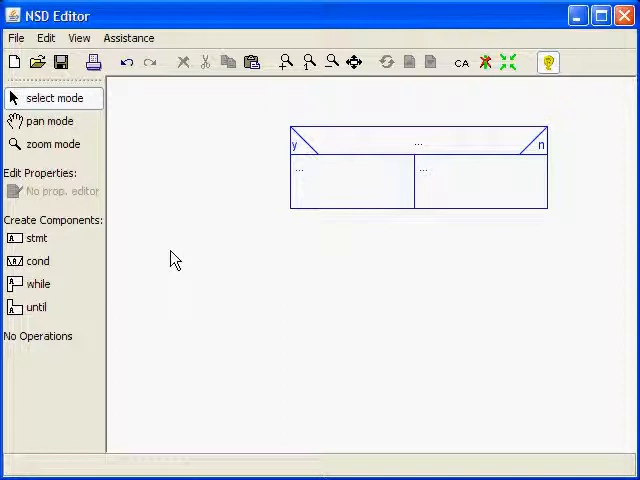
# Delete the whole hand-built diagram and draw a fresh condition block
pyautogui.moveTo(240, 93); pyautogui.dragTo(606, 262)
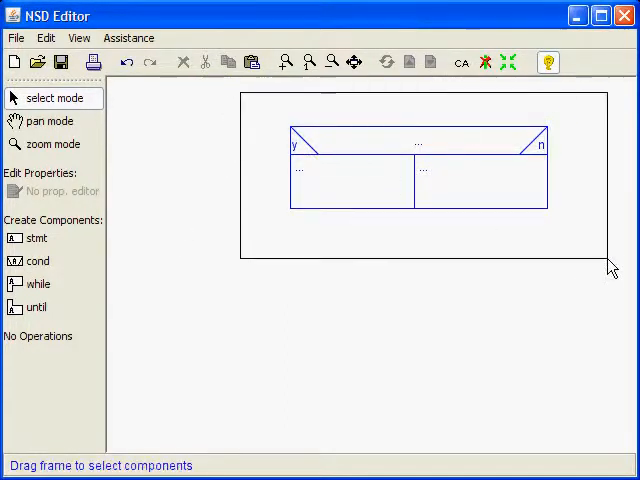
pyautogui.press('Delete')
pyautogui.click(26, 263)
pyautogui.click(329, 137)
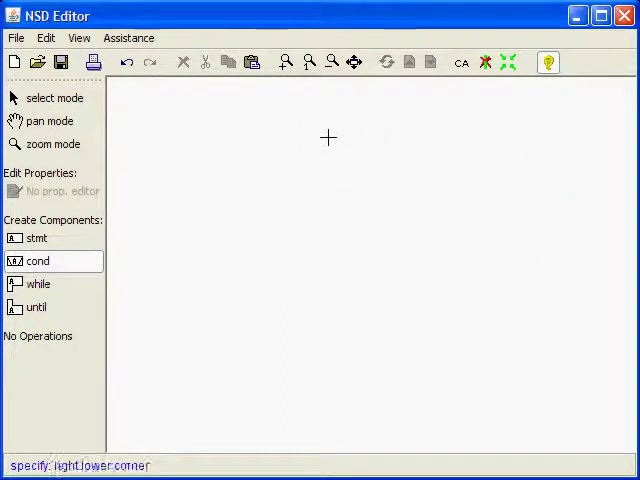
pyautogui.click(519, 179)
# Draw two loose statement blocks below the new condition and bring up the merge suggestions
pyautogui.click(32, 239)
pyautogui.click(282, 226)
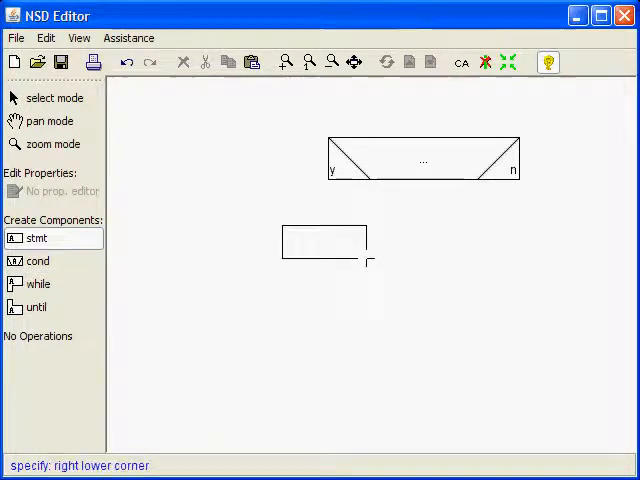
pyautogui.click(366, 257)
pyautogui.click(427, 214)
pyautogui.click(459, 64)
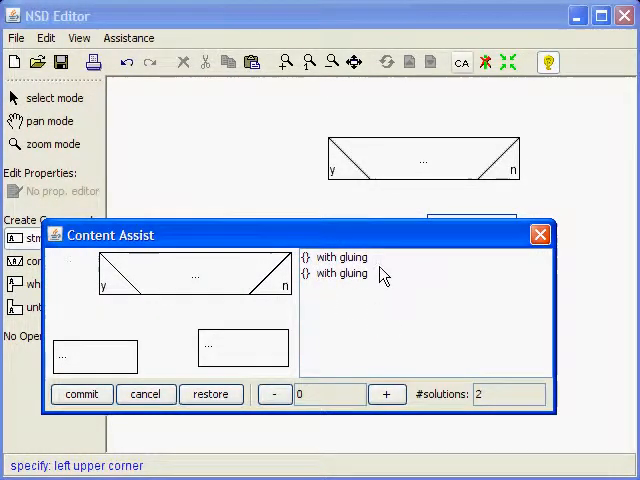
# Preview both gluing solutions in Content Assist and commit the second one
pyautogui.click(357, 259)
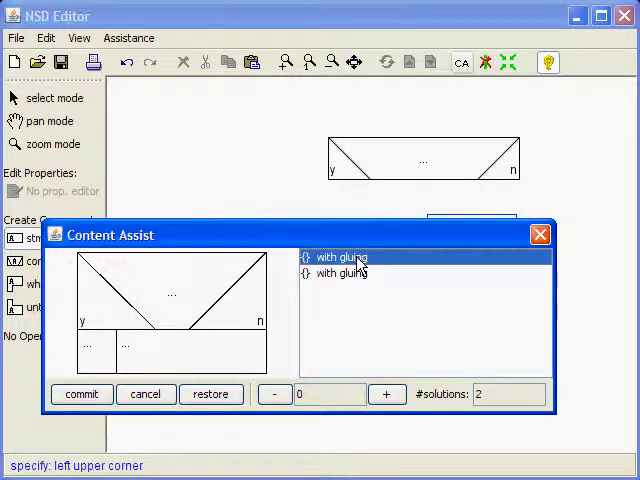
pyautogui.click(353, 276)
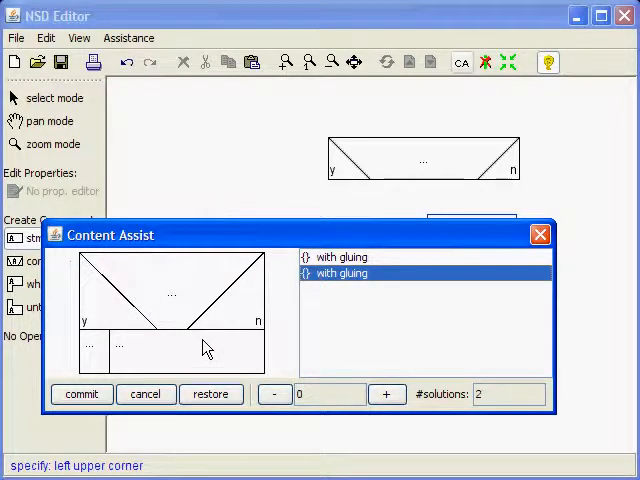
pyautogui.click(83, 394)
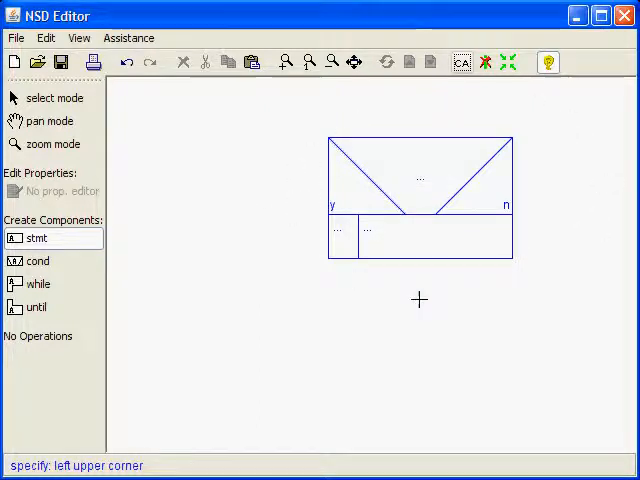
# Rubber-band select the whole merged condition diagram in select mode
pyautogui.click(55, 98)
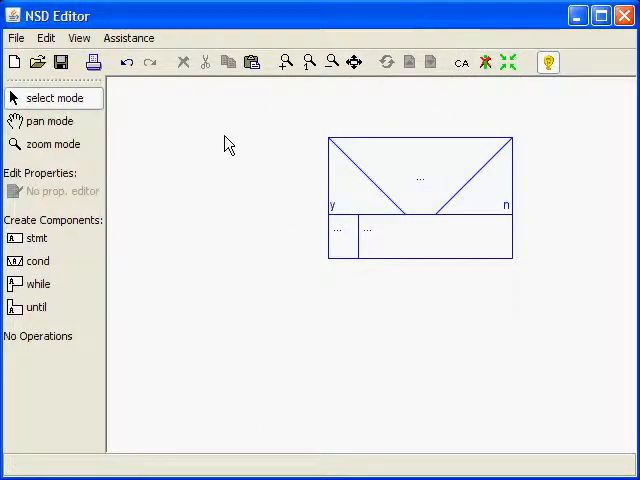
pyautogui.moveTo(264, 110); pyautogui.dragTo(606, 304)
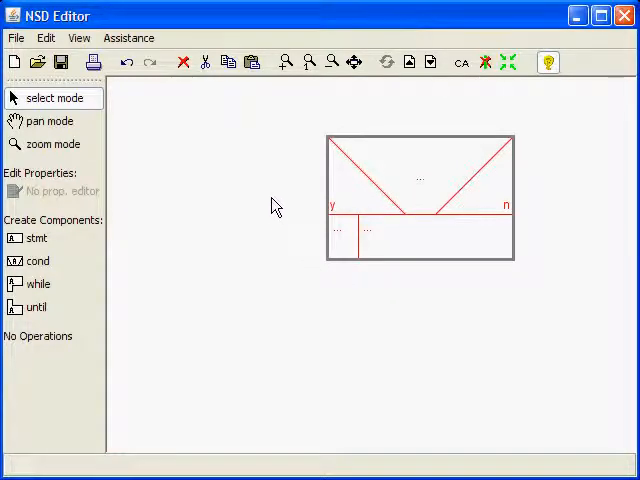
pyautogui.click(369, 333)
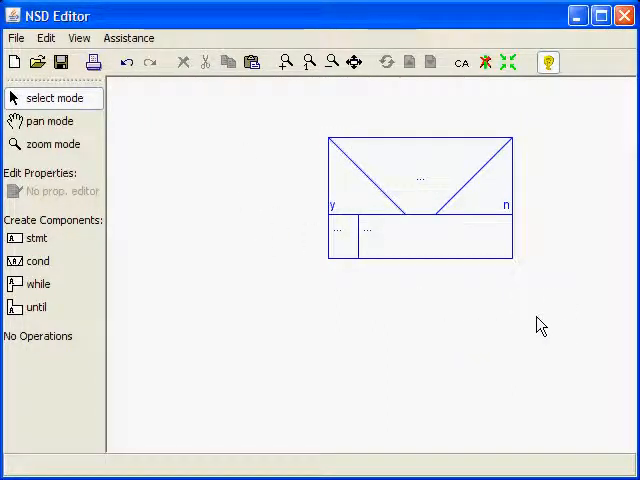
pyautogui.moveTo(560, 314); pyautogui.dragTo(197, 95)
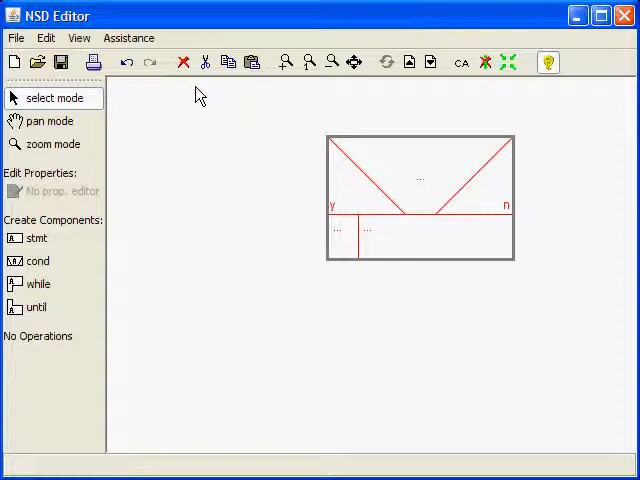
# Delete the old diagram, then draw a top statement with a condition block below it
pyautogui.press('Delete')
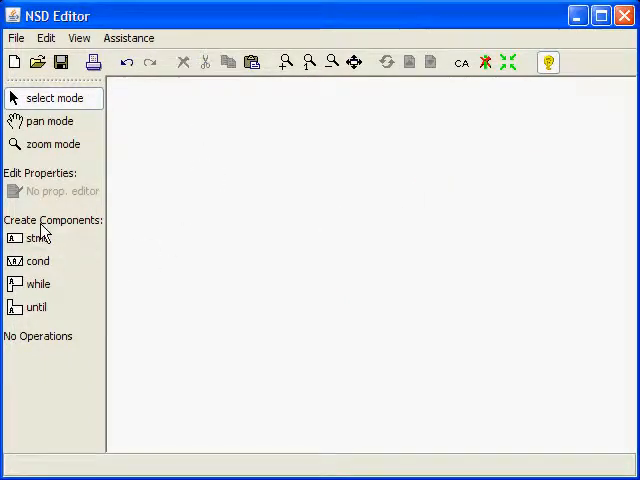
pyautogui.click(36, 238)
pyautogui.click(312, 96)
pyautogui.click(491, 133)
pyautogui.click(38, 261)
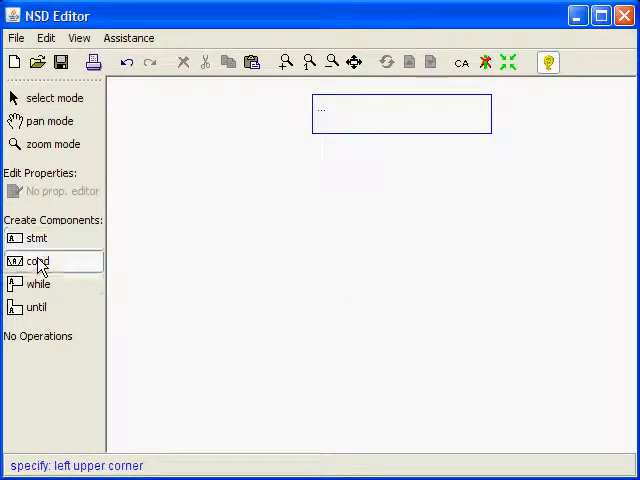
pyautogui.click(314, 153)
pyautogui.click(498, 181)
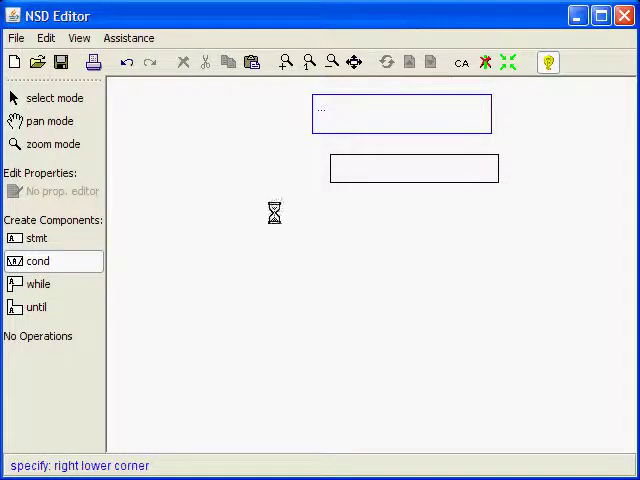
# Draw the y-branch and n-branch statements beneath the condition
pyautogui.click(15, 238)
pyautogui.click(316, 203)
pyautogui.click(380, 240)
pyautogui.click(420, 199)
pyautogui.click(515, 241)
# Draw two loop-body statements and a while loop around them, then contract all blocks
pyautogui.click(392, 282)
pyautogui.click(523, 344)
pyautogui.click(409, 360)
pyautogui.click(516, 397)
pyautogui.click(55, 288)
pyautogui.click(306, 255)
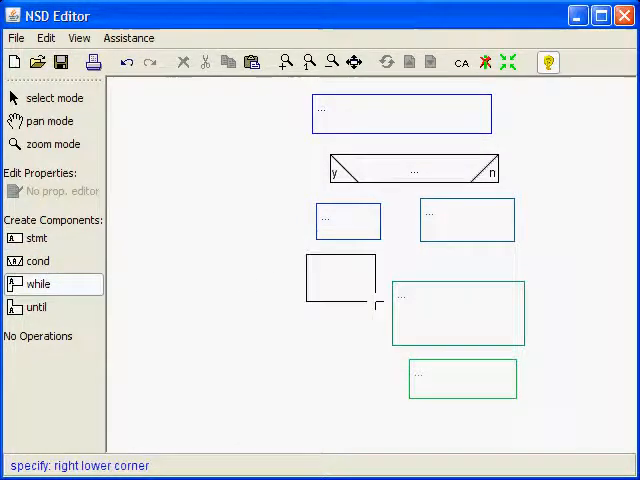
pyautogui.click(510, 63)
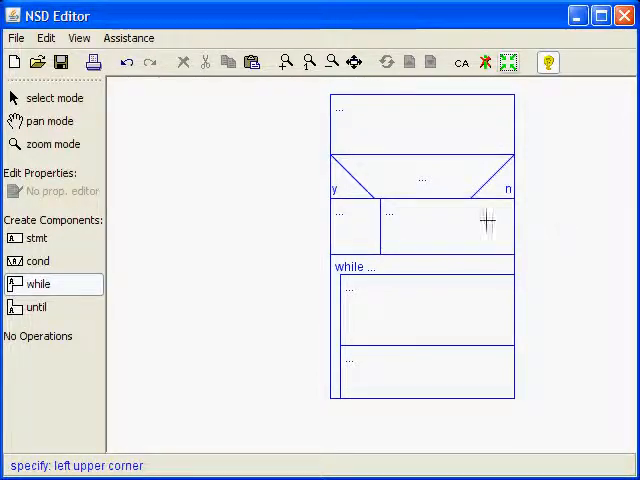
# Leave block drawing and return to select mode with the integrated diagram committed
pyautogui.click(42, 104)
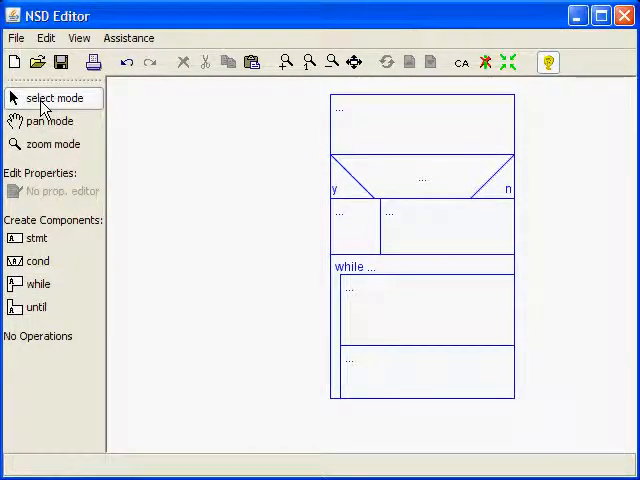